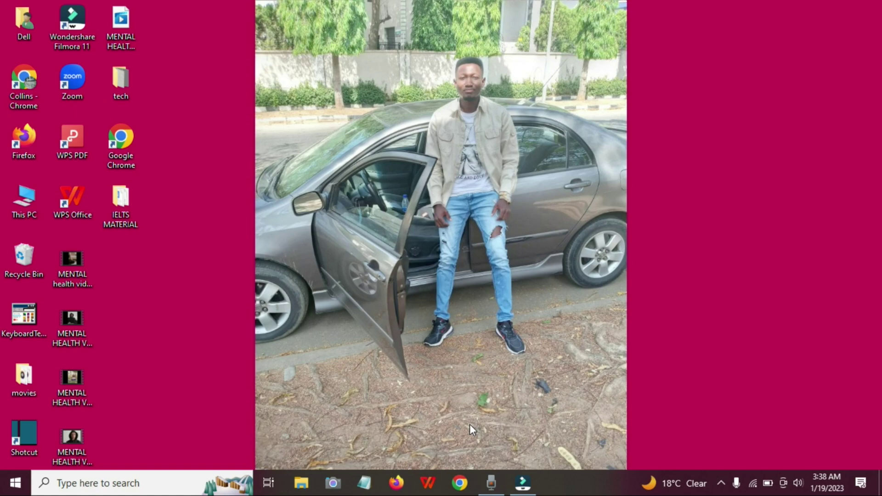
- Launch Chrome with the desktop profile shortcut and maximize the window
left_click(459, 482)
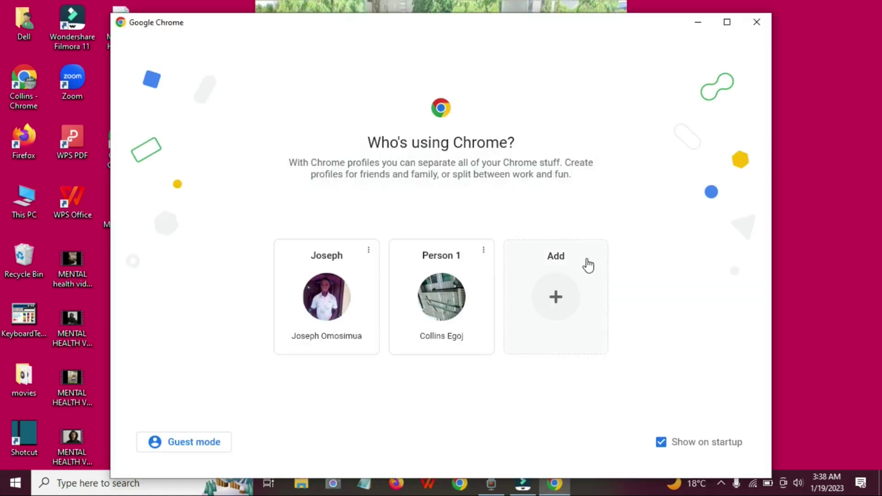
left_click(758, 25)
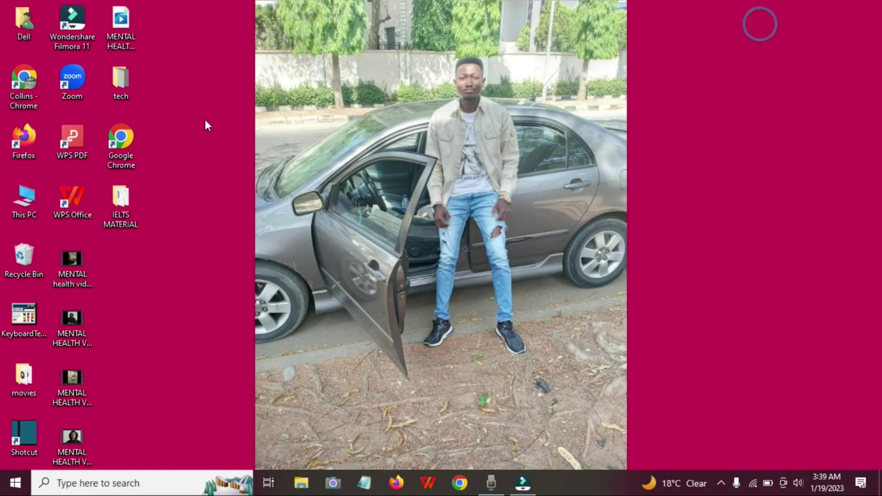
double_click(21, 99)
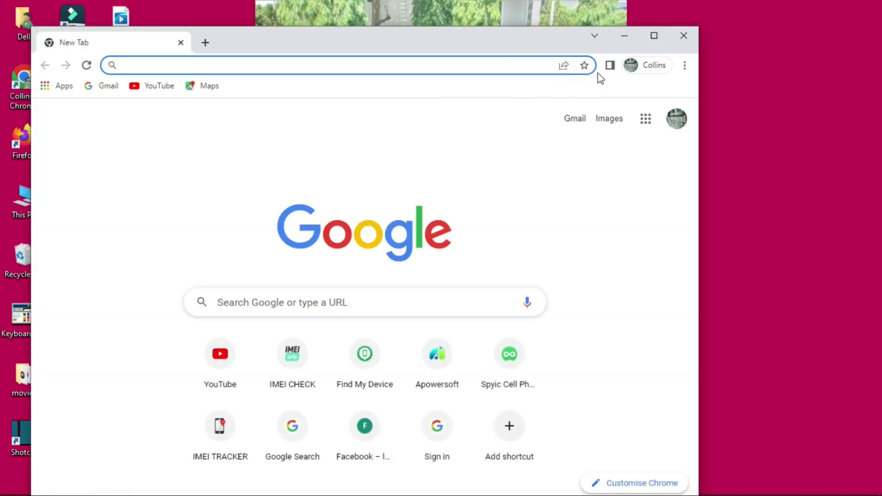
left_click(653, 35)
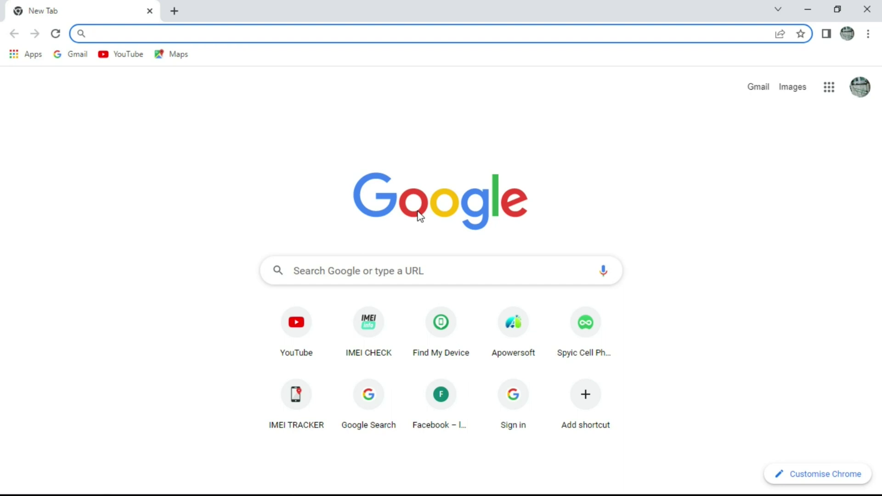
- Search Google for 'imei.info'
left_click(394, 266)
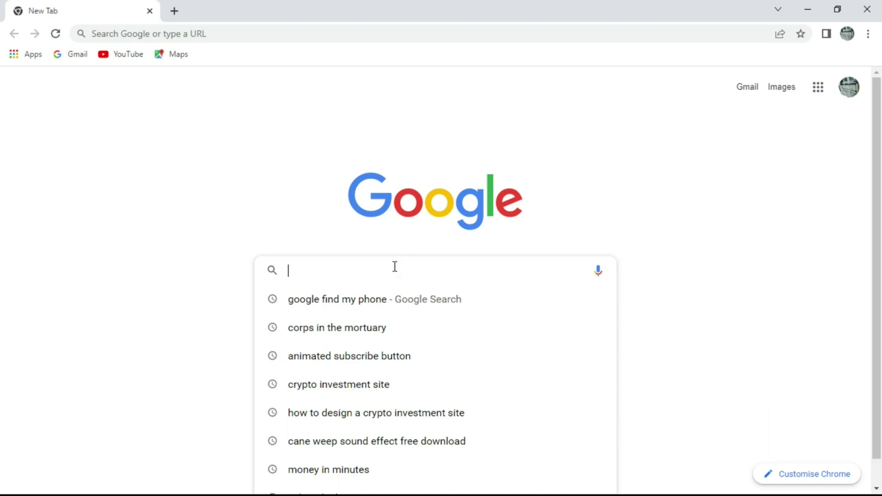
type("imei.inf")
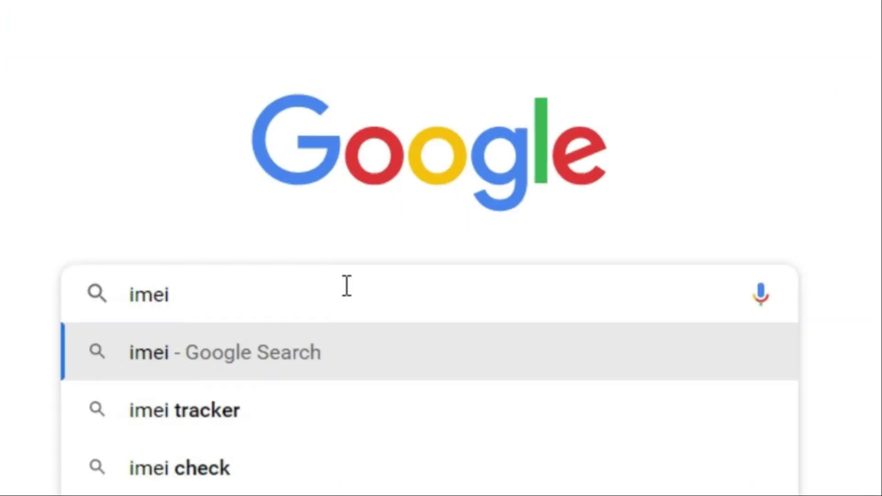
type("o")
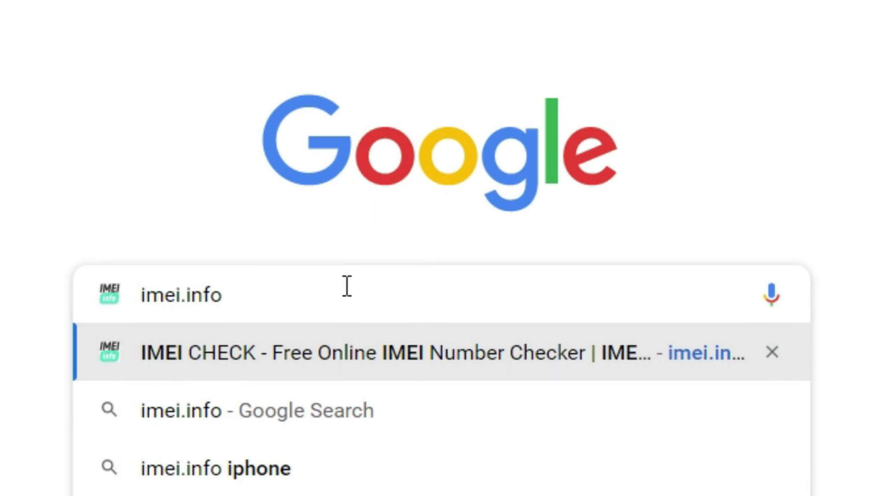
key("Return")
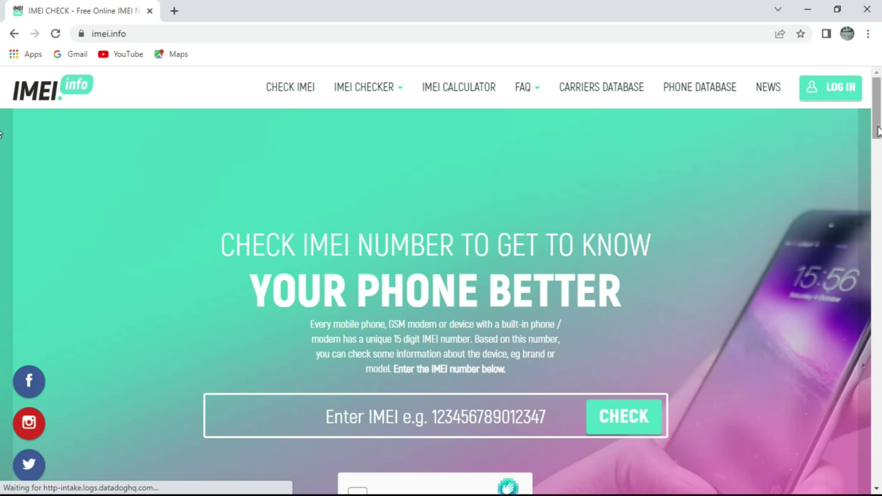
left_click_drag(877, 130, 877, 156)
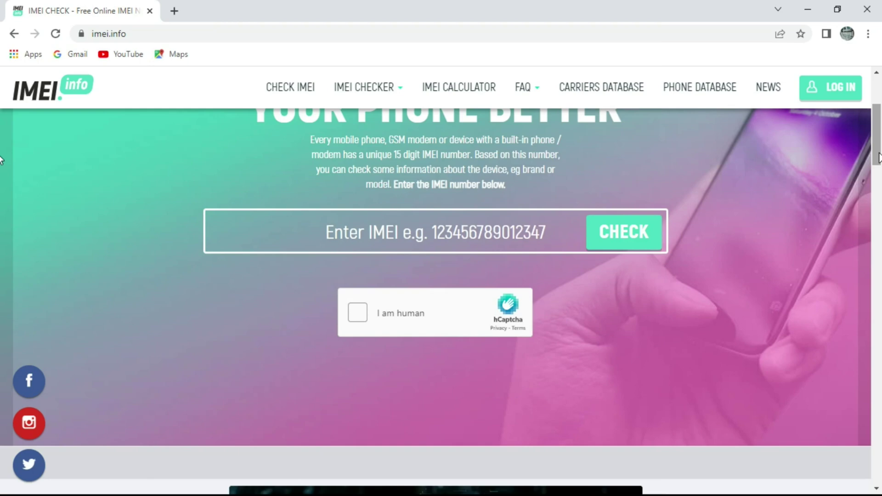
left_click_drag(878, 158, 875, 258)
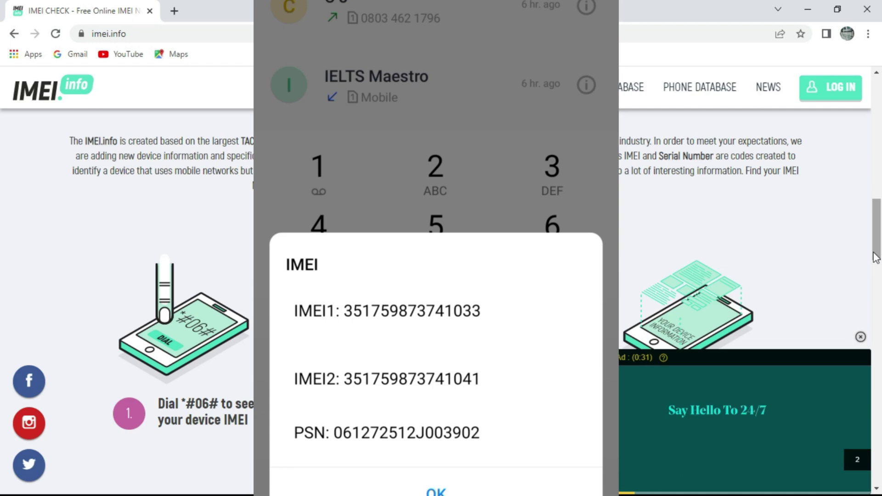
left_click_drag(875, 257, 879, 165)
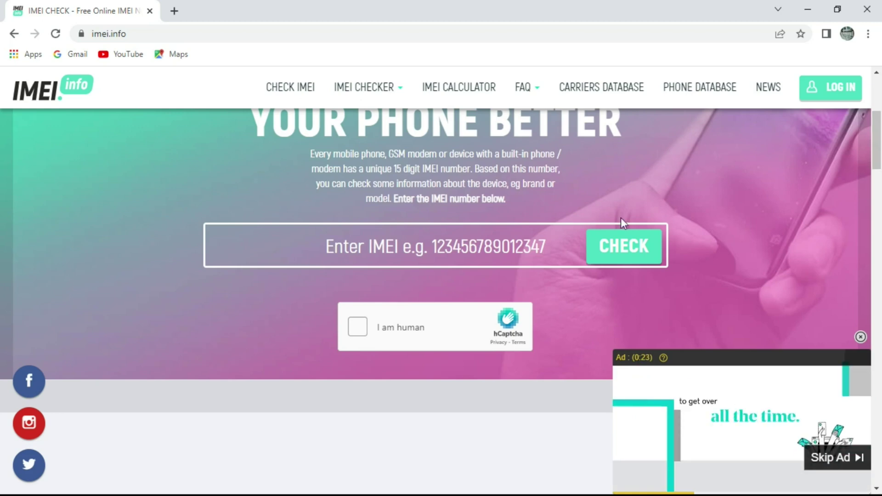
- Enter the phone's 15-digit IMEI and start the hCaptcha check
left_click(537, 237)
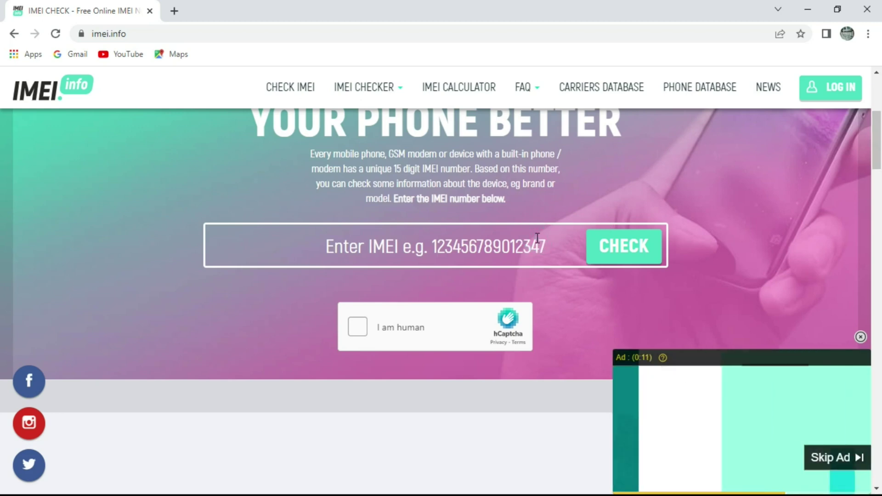
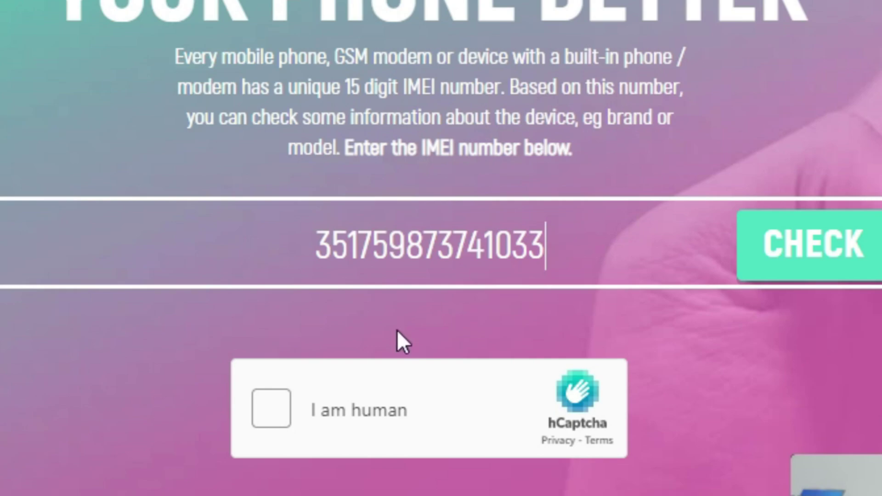
left_click(281, 419)
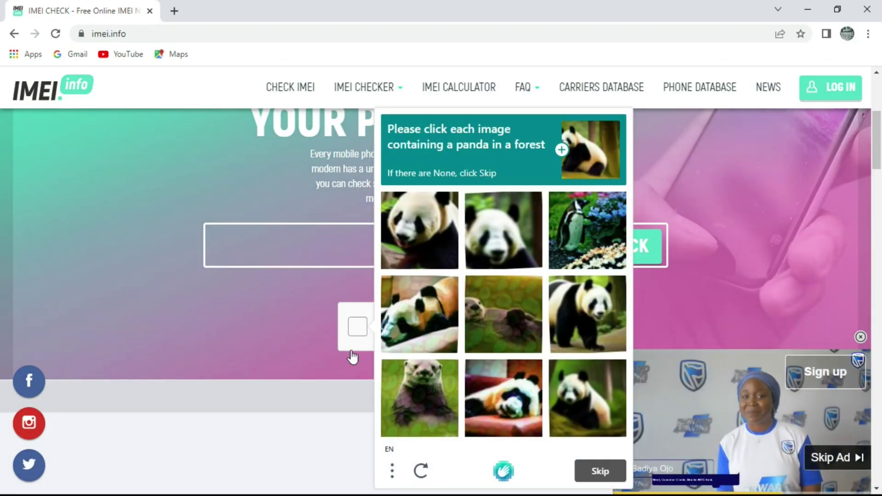
- Select all the panda images in the hCaptcha challenge and verify
left_click(414, 238)
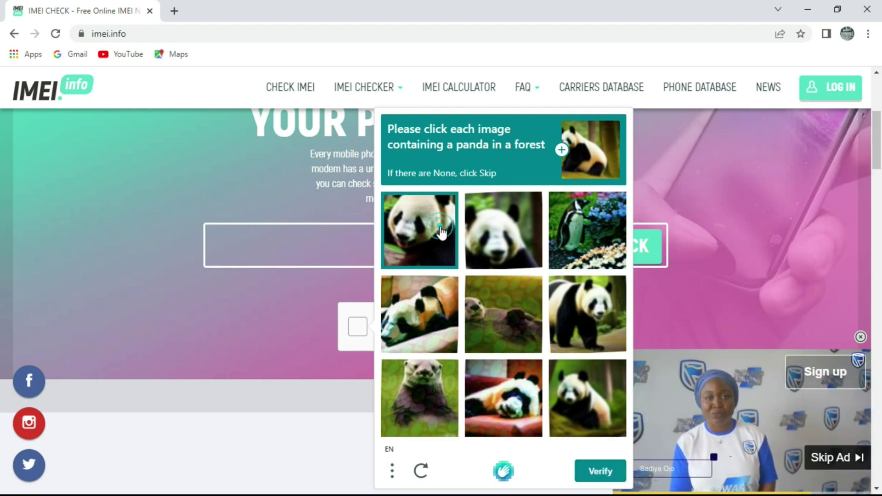
left_click(519, 242)
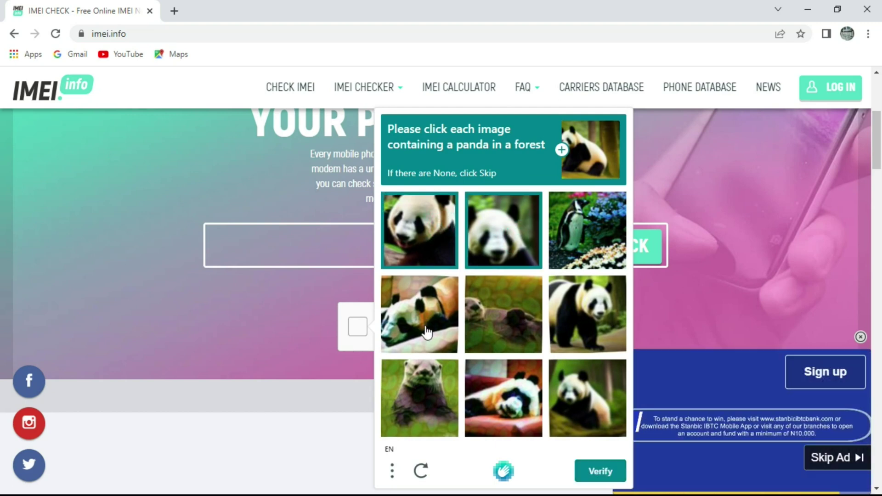
left_click(426, 331)
left_click(419, 398)
left_click(502, 335)
left_click(587, 314)
left_click(587, 398)
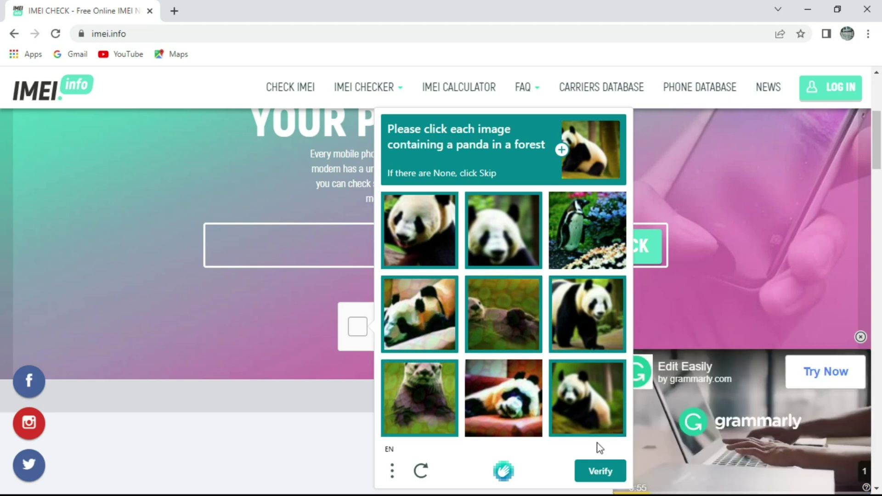
left_click(600, 473)
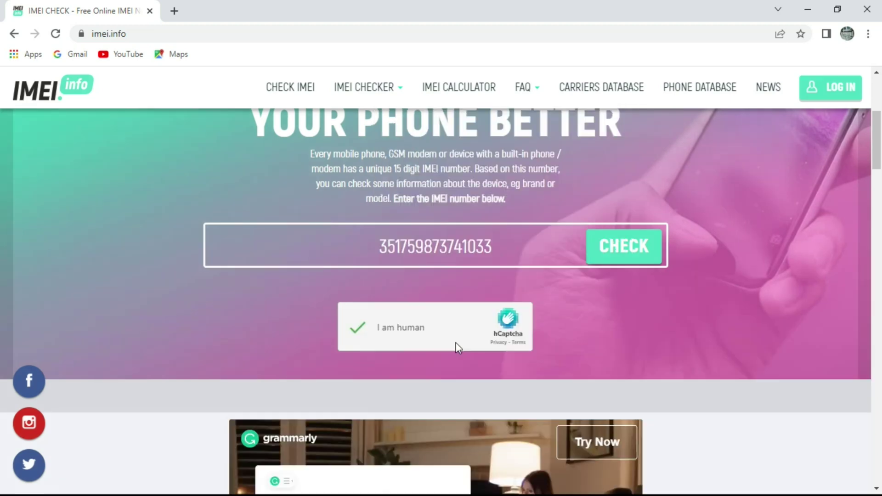
- Run the IMEI check and scroll the TECNO Pova results down to Links and More
left_click(615, 251)
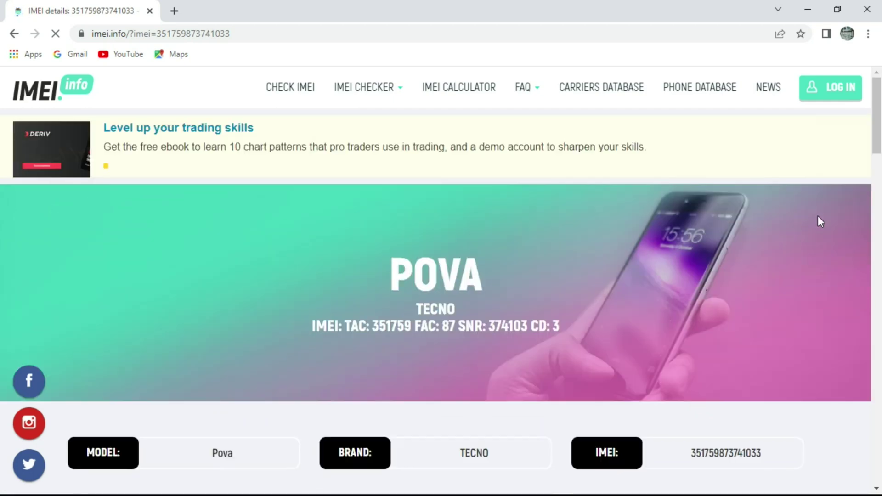
scroll(876, 171, "down", 4)
left_click_drag(879, 164, 880, 221)
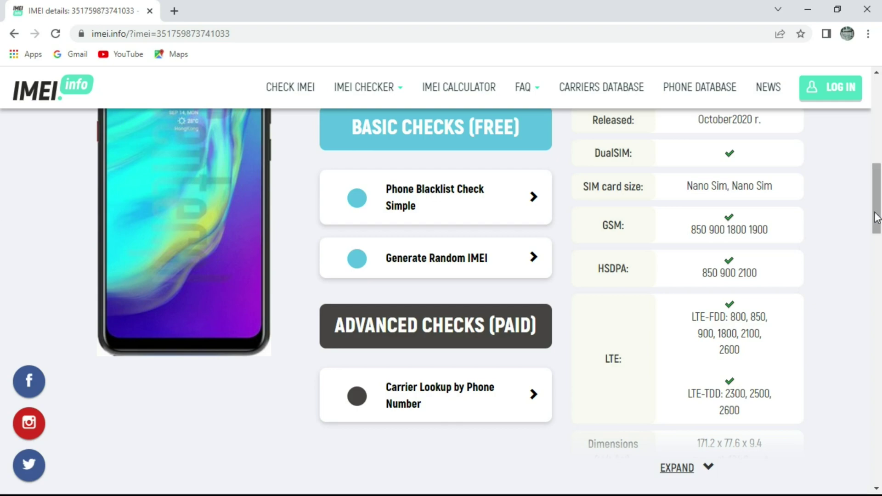
left_click_drag(876, 218, 871, 136)
scroll(2, 234, "down", 15)
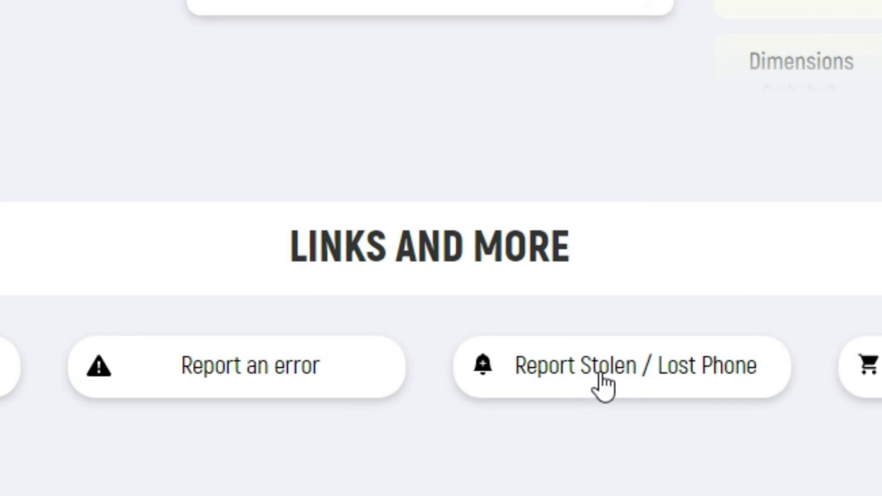
- Open the Report Stolen / Lost Phone form and scroll through its fields and status list
left_click(607, 375)
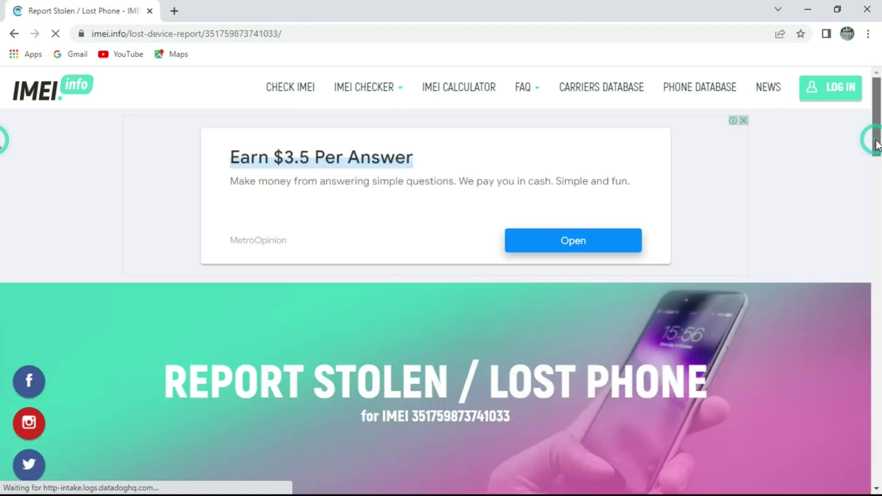
scroll(2, 180, "down", 1)
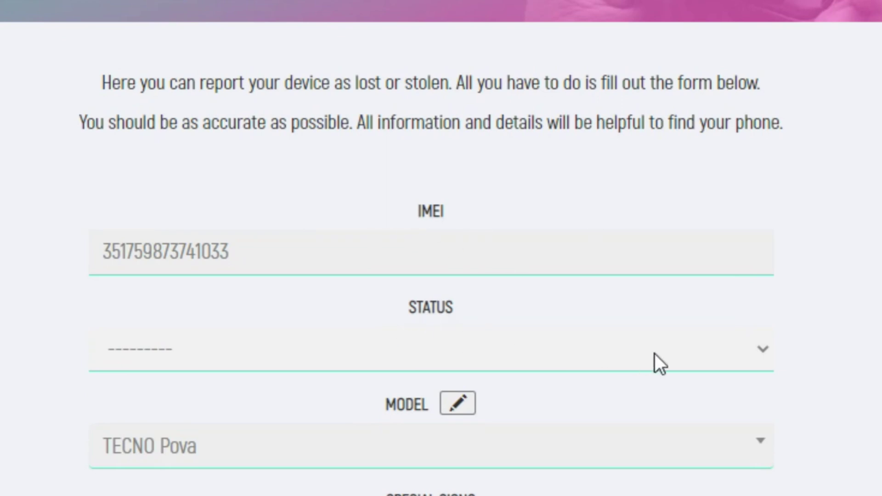
left_click(712, 350)
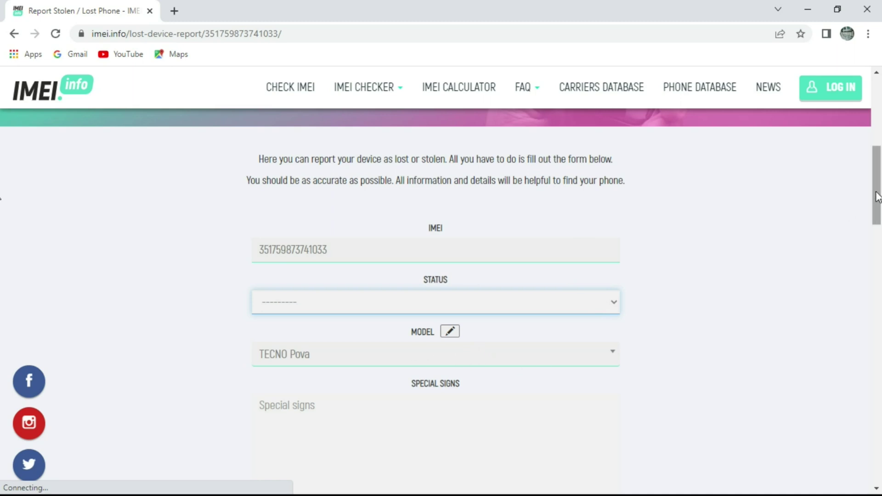
scroll(417, 222, "down", 4)
scroll(303, 243, "down", 3)
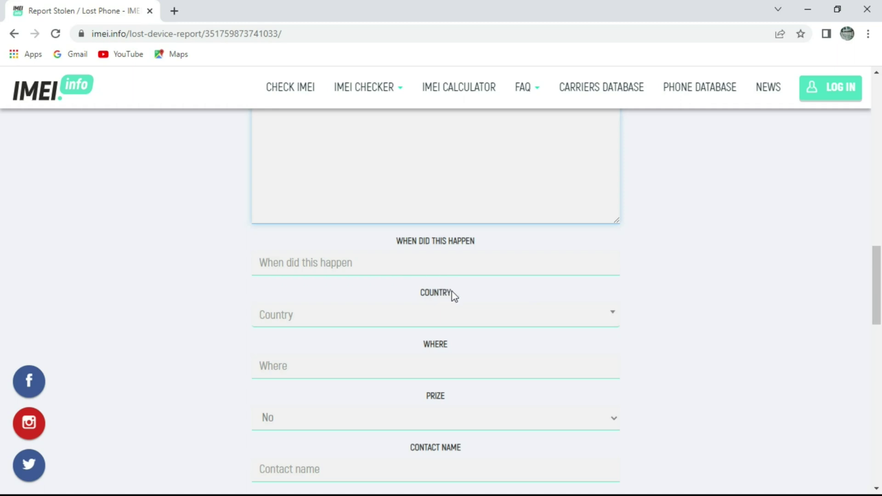
scroll(450, 293, "down", 4)
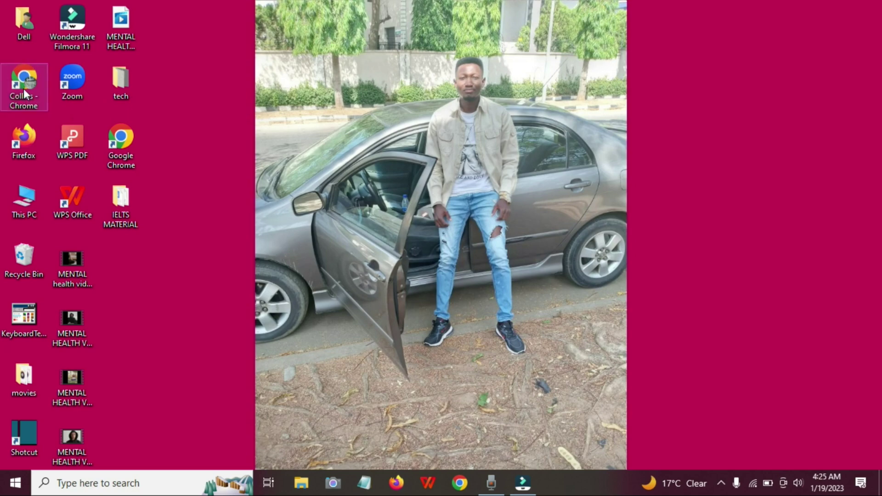
- Relaunch Chrome from the desktop profile shortcut onto a New Tab page
double_click(24, 89)
left_click(871, 6)
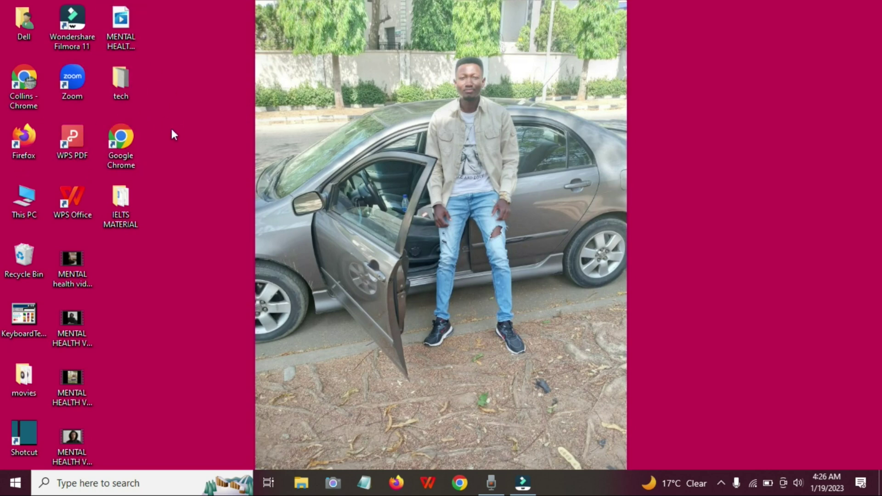
double_click(21, 82)
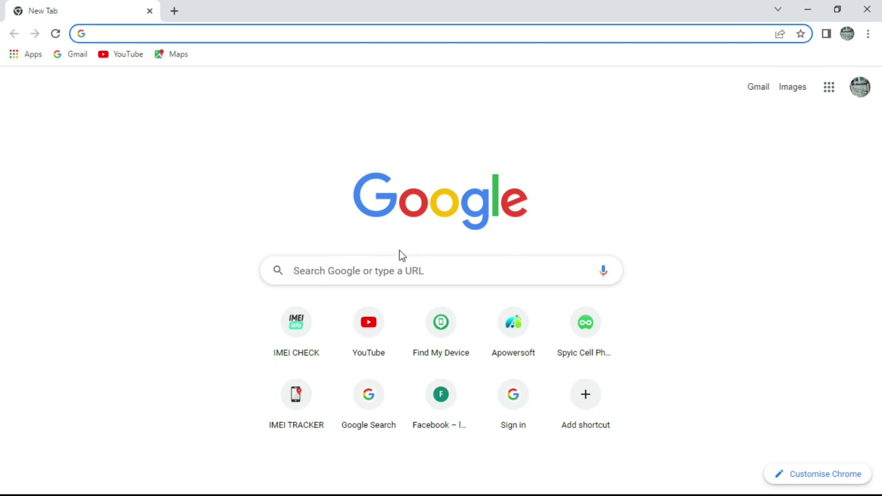
- Search Google for 'google find my device' via the autocomplete suggestion
left_click(381, 270)
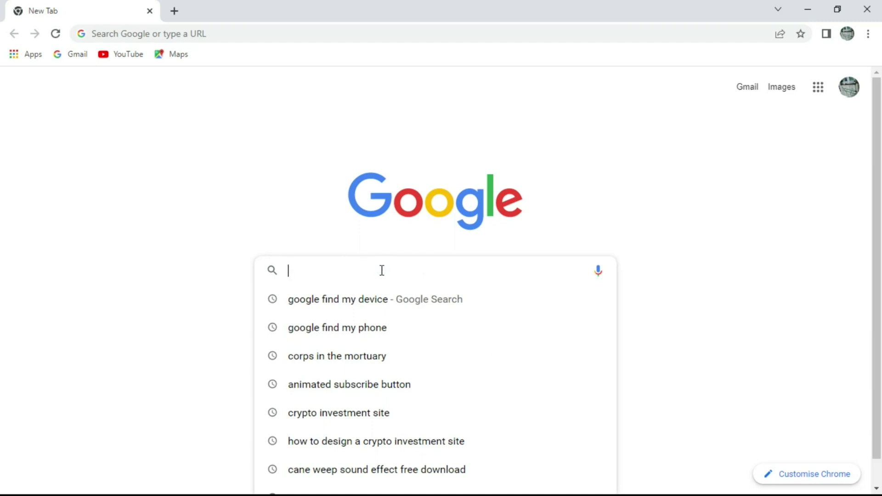
type("google find my device")
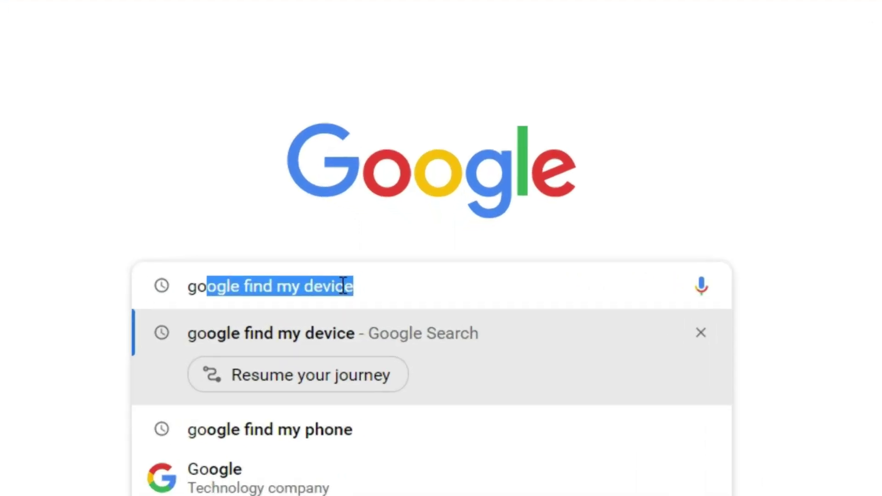
left_click(360, 289)
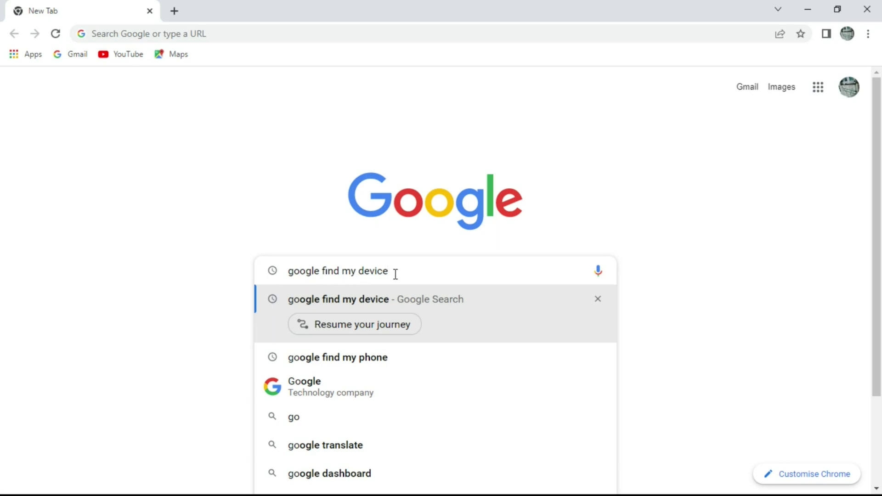
key("Return")
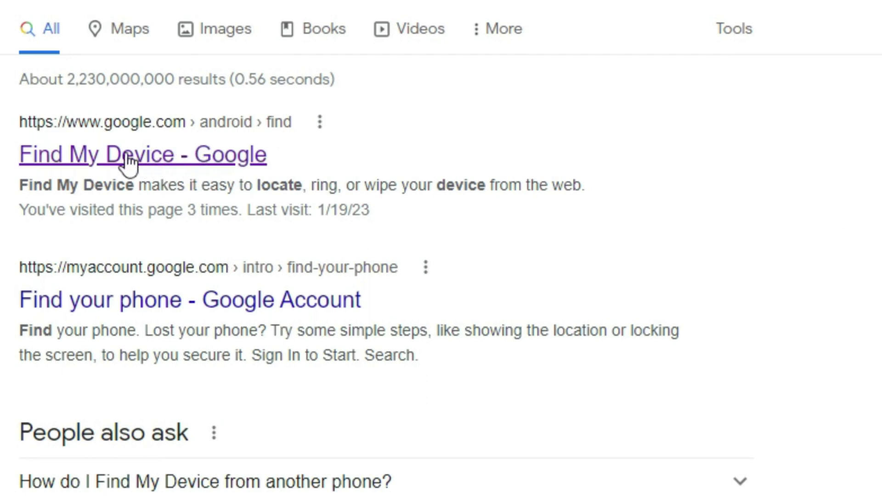
- Open the 'Find My Device - Google' search result
left_click(153, 158)
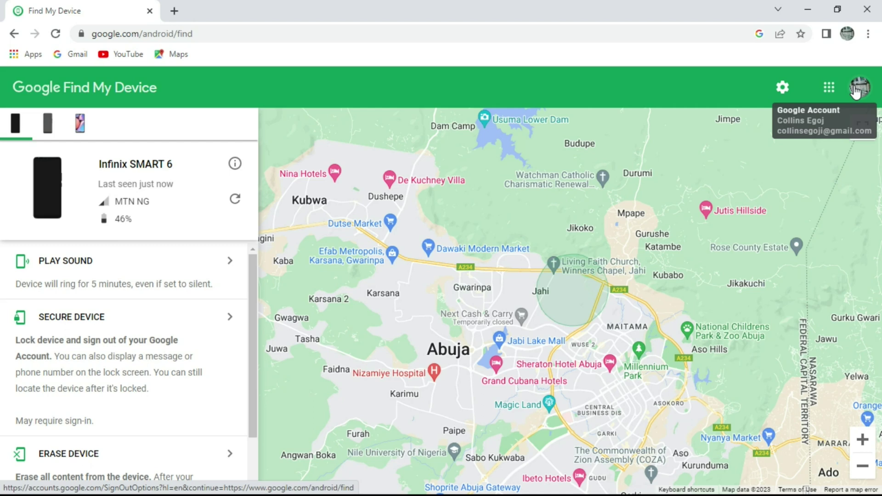
- Check the signed-in account, then select the Tecno POVA device tab
left_click(855, 92)
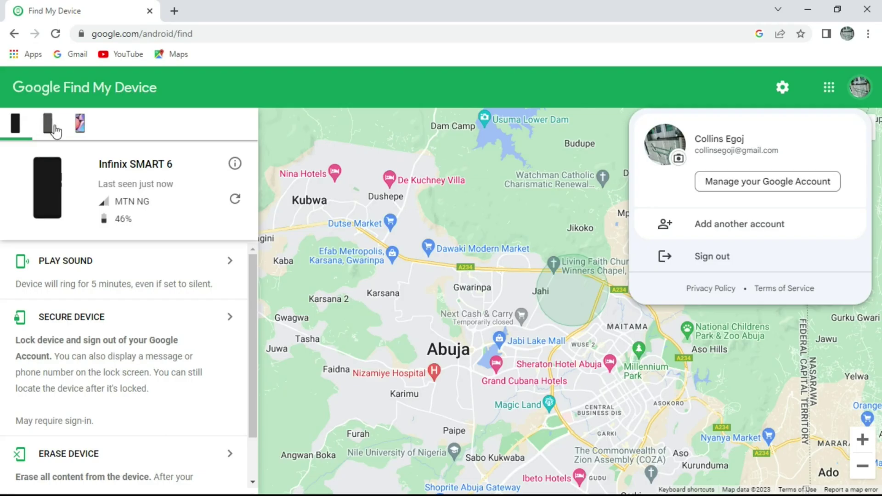
left_click(849, 91)
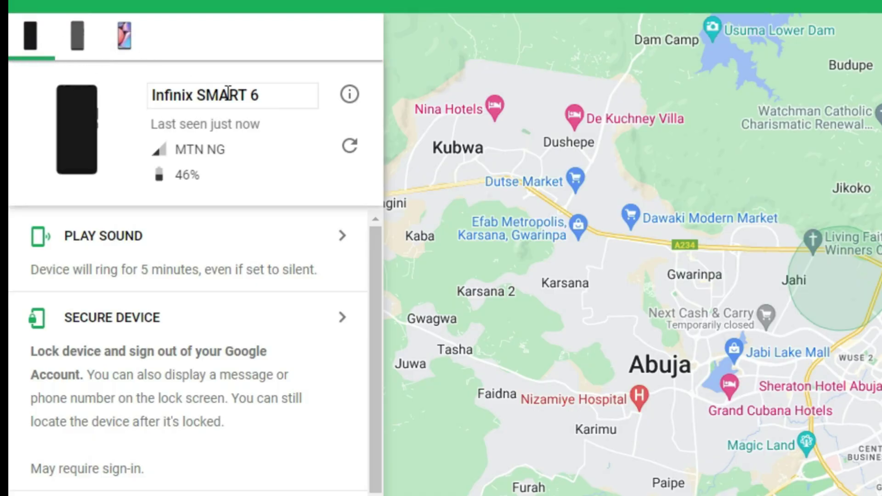
left_click(79, 41)
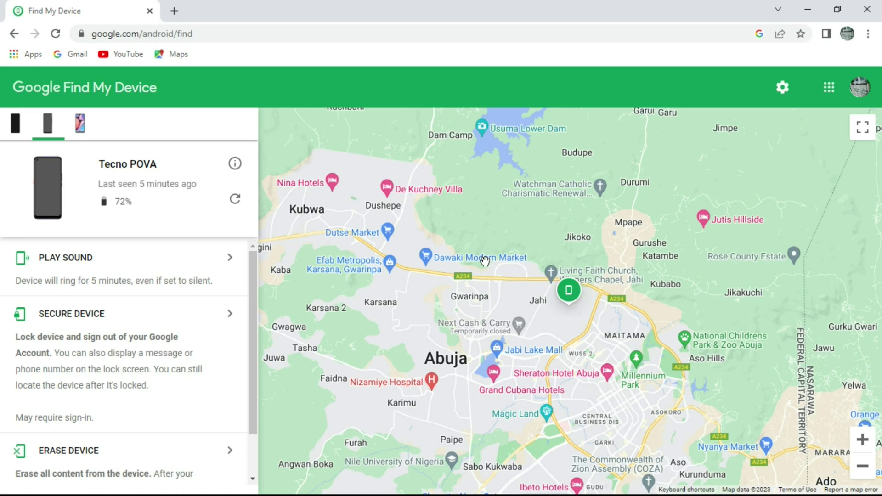
- Pan the map and zoom in on the Tecno POVA's marker near Jahi, Abuja
left_click_drag(484, 259, 471, 282)
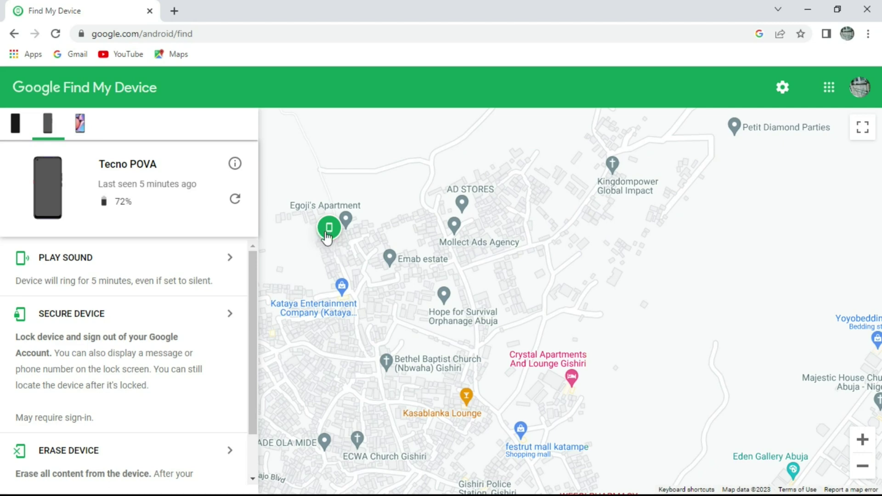
left_click(329, 232)
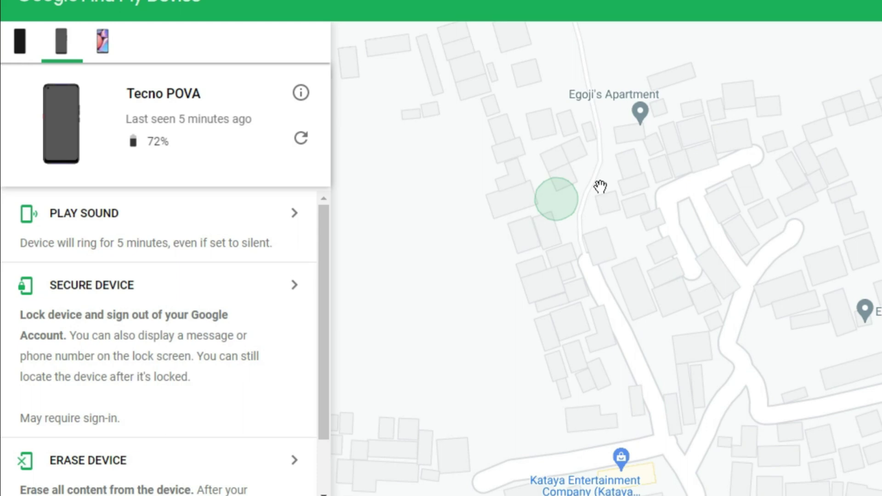
- Play a sound on the Tecno POVA and stop the ringing, twice
left_click(290, 216)
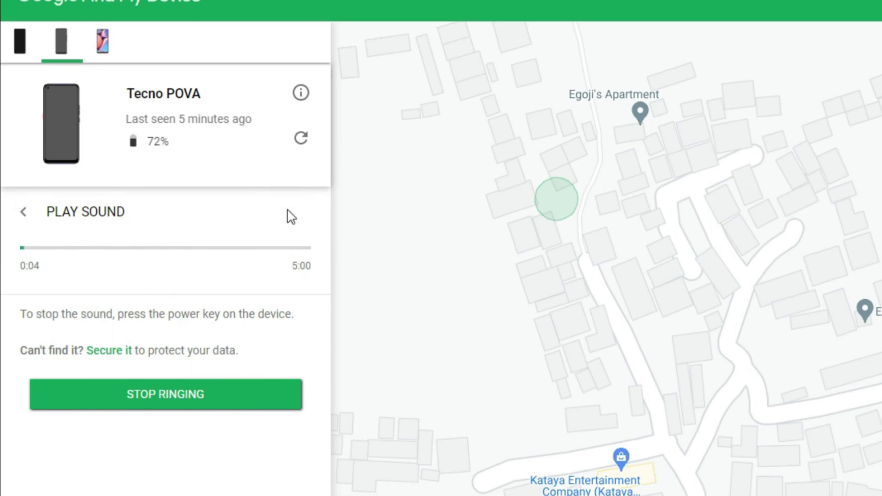
left_click(171, 392)
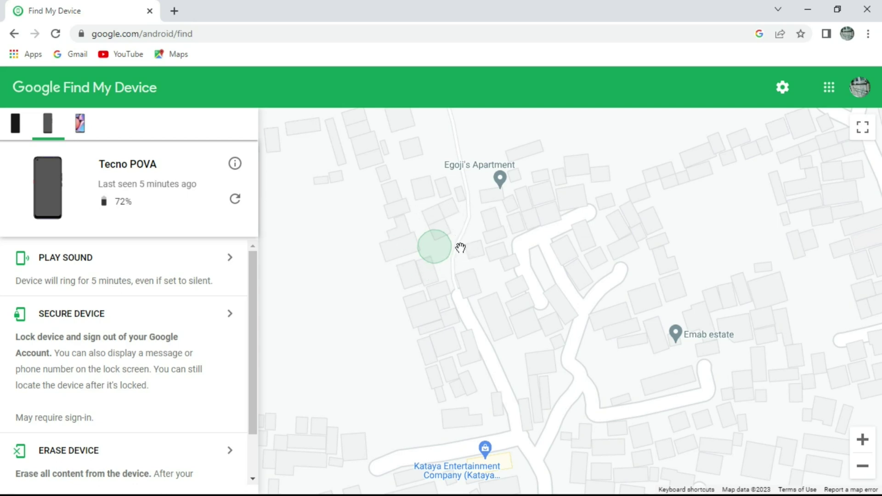
left_click(227, 262)
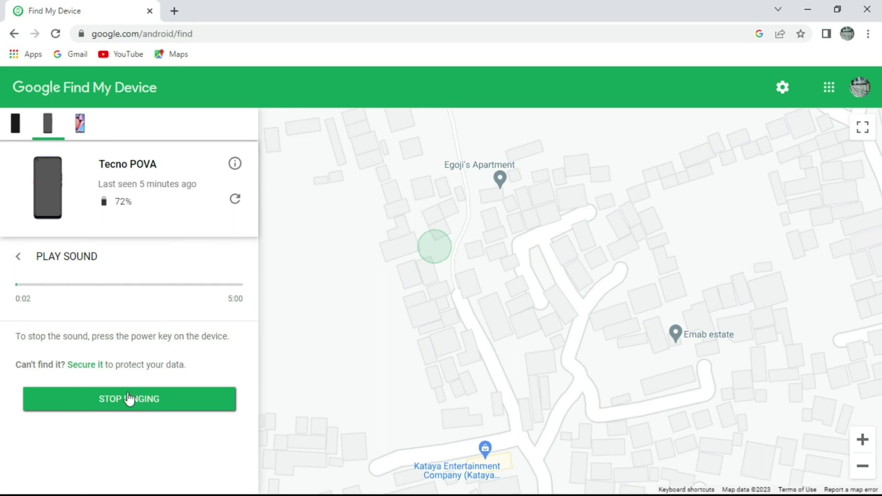
left_click(128, 399)
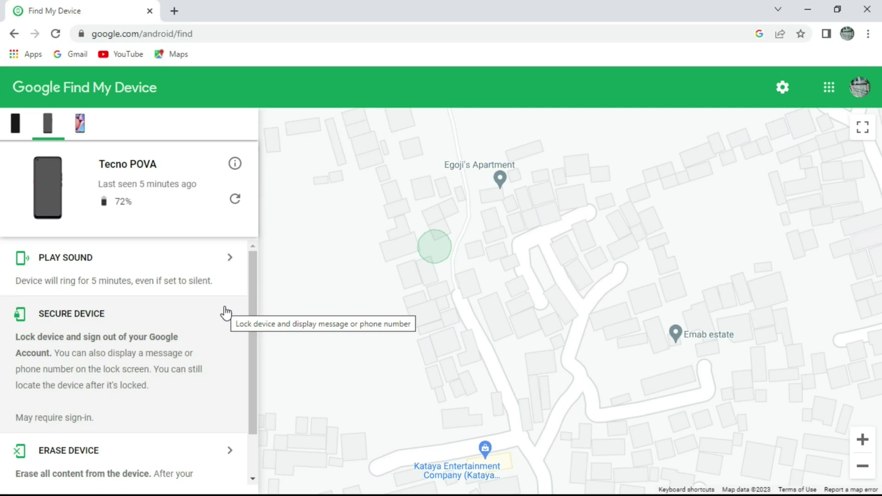
- Review the Secure Device lock form for the Tecno POVA without sending, then open Erase Device
left_click(225, 313)
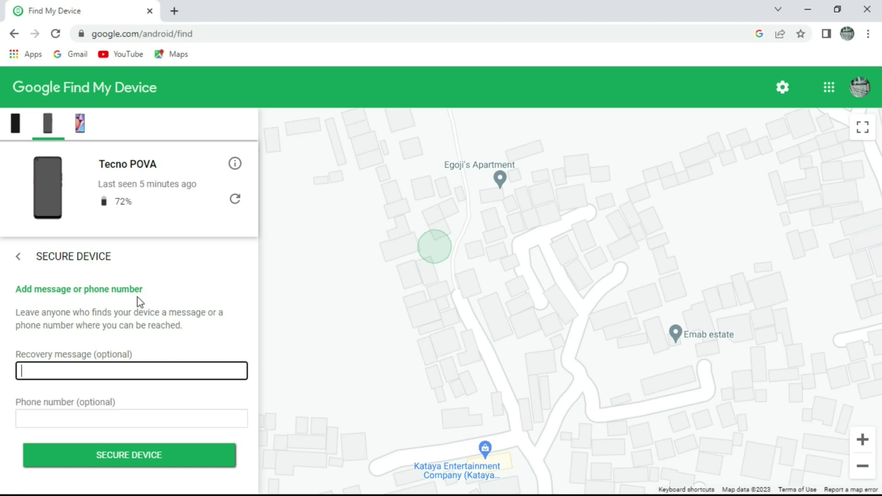
left_click(18, 257)
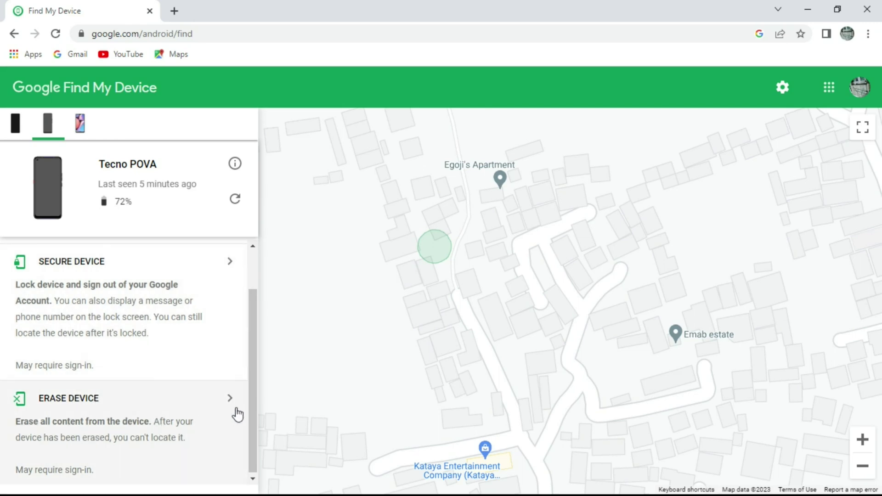
left_click(229, 397)
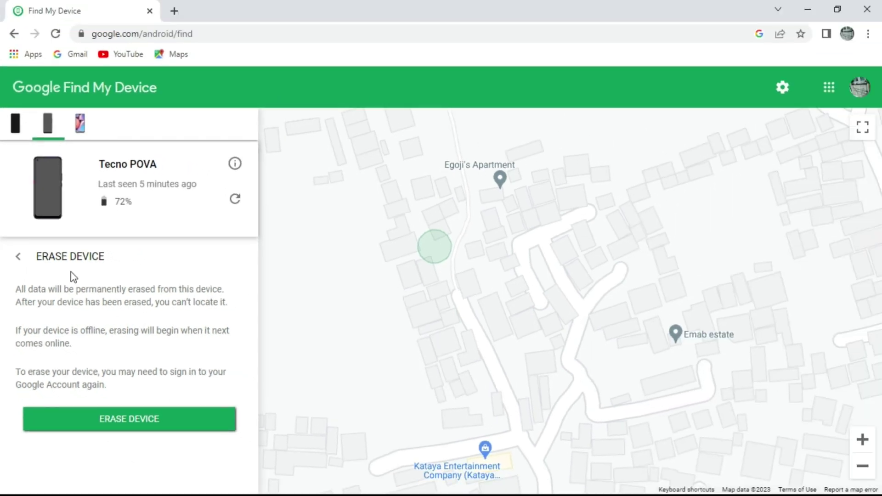
- Back out of the Tecno POVA's erase warning without erasing anything
left_click(108, 237)
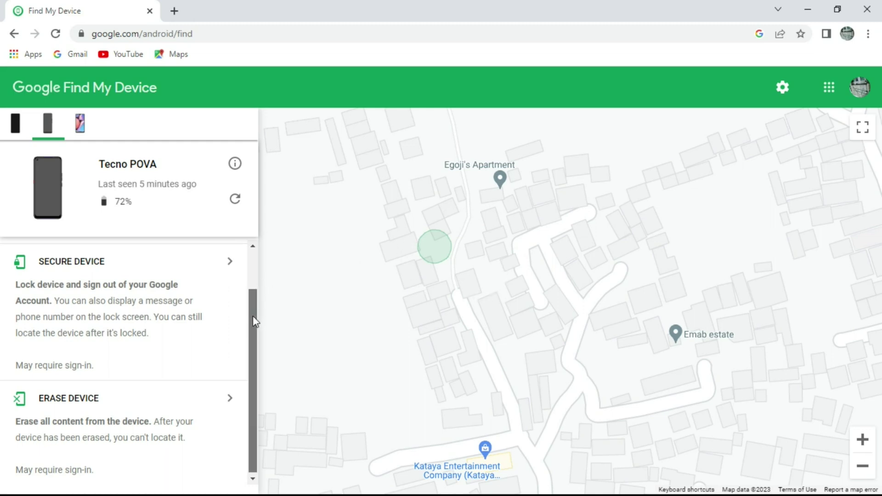
left_click_drag(253, 317, 260, 275)
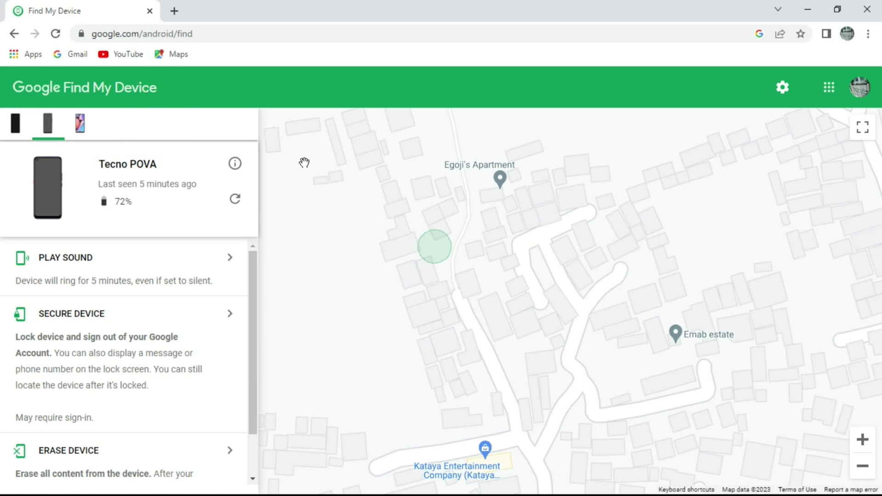
left_click(860, 88)
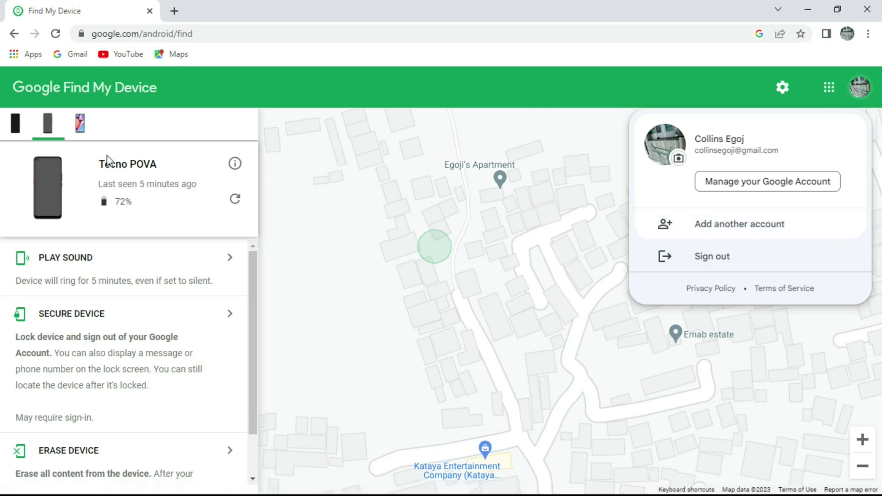
left_click(541, 255)
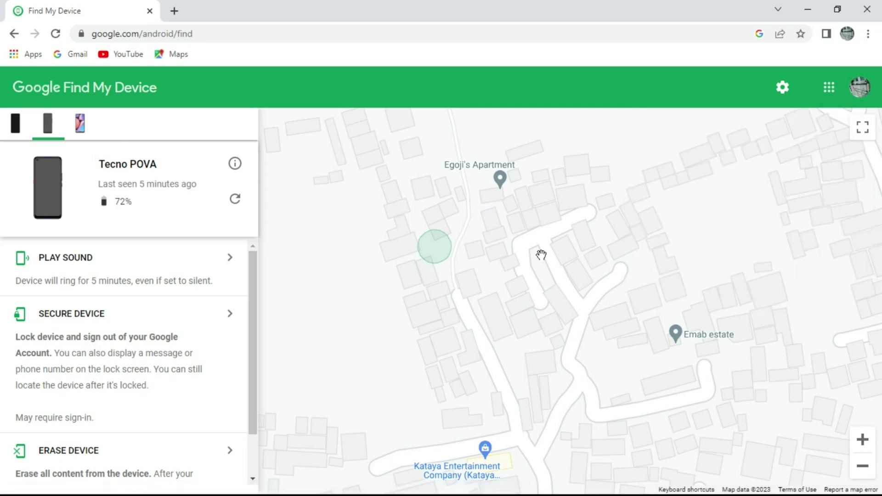